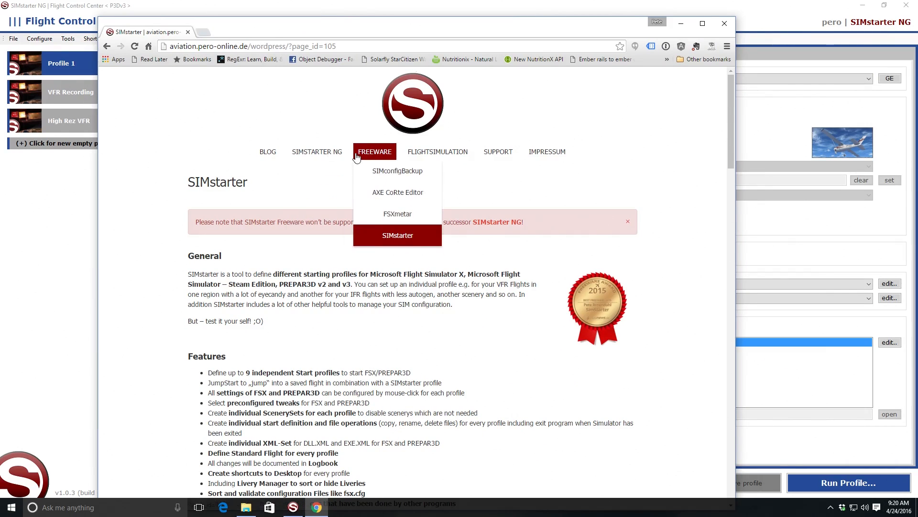
Step: Review the SIMstarter freeware page, examining its screenshots, documentation, simulator compatibility, download options and change history
scroll(310, 205, "down", 6)
scroll(306, 220, "down", 12)
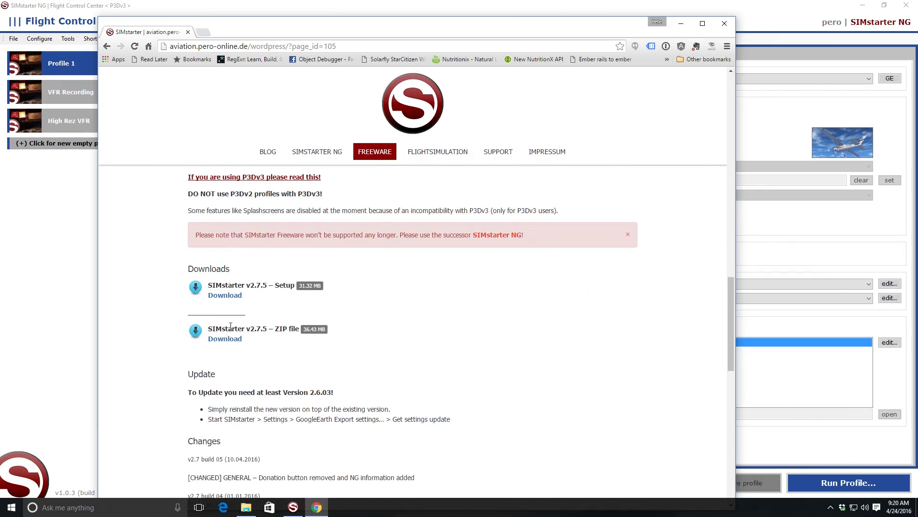
scroll(245, 310, "up", 5)
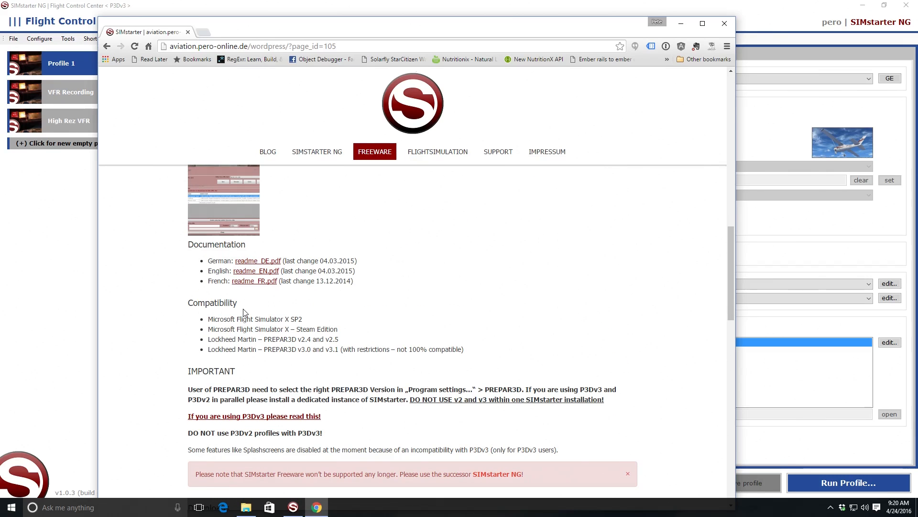
scroll(247, 311, "down", 7)
scroll(247, 311, "down", 10)
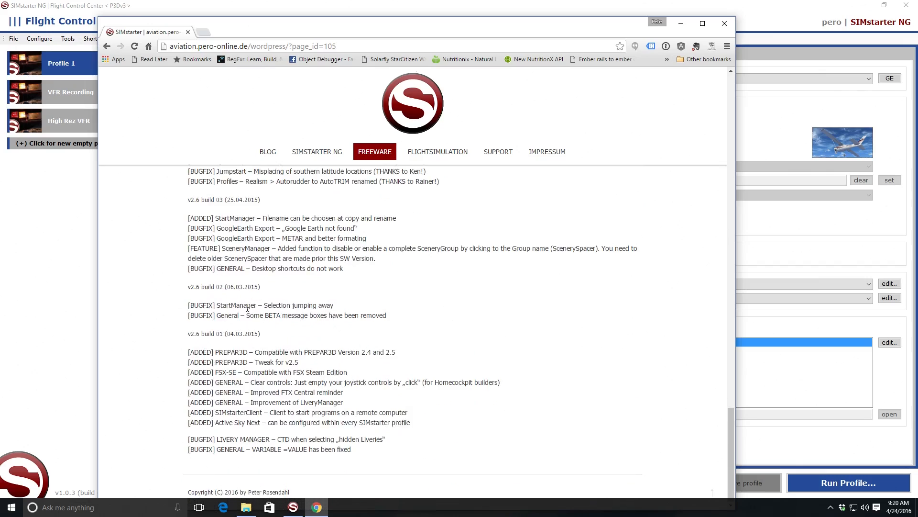
scroll(245, 302, "up", 10)
scroll(244, 301, "up", 10)
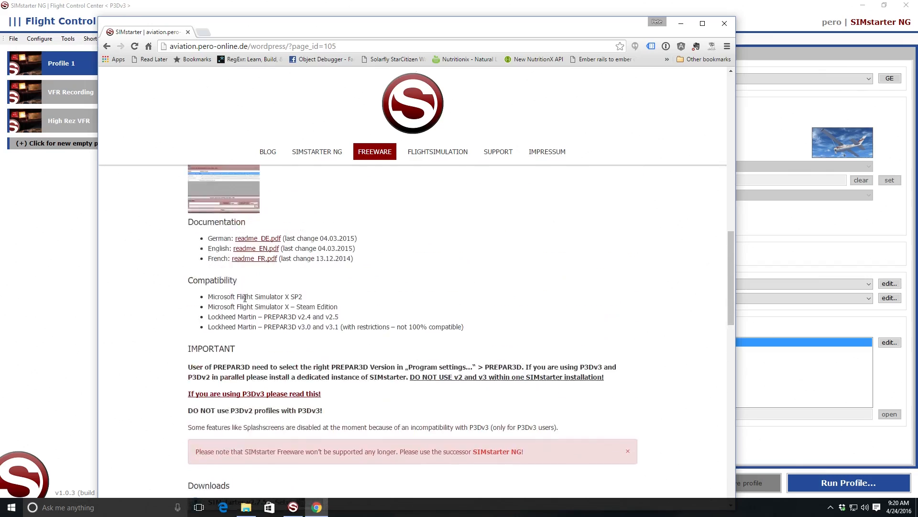
scroll(245, 300, "up", 3)
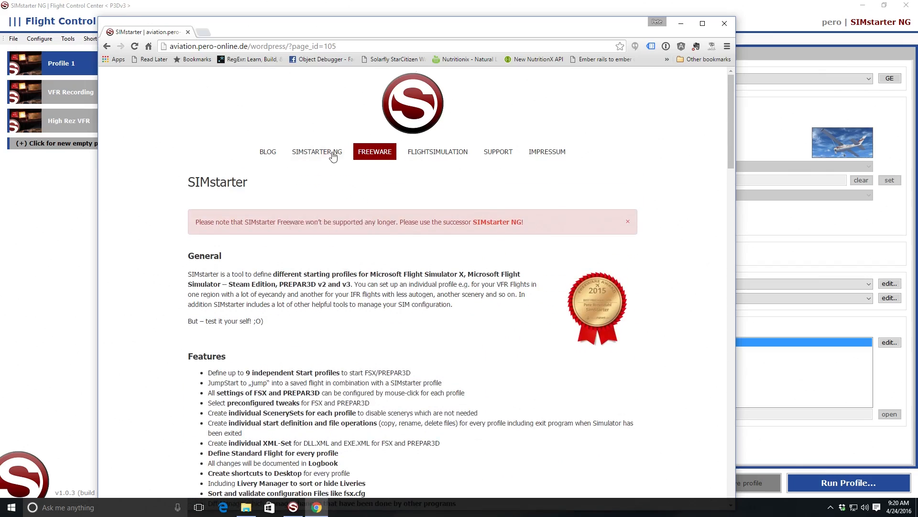
mouse_move(450, 158)
scroll(350, 257, "down", 9)
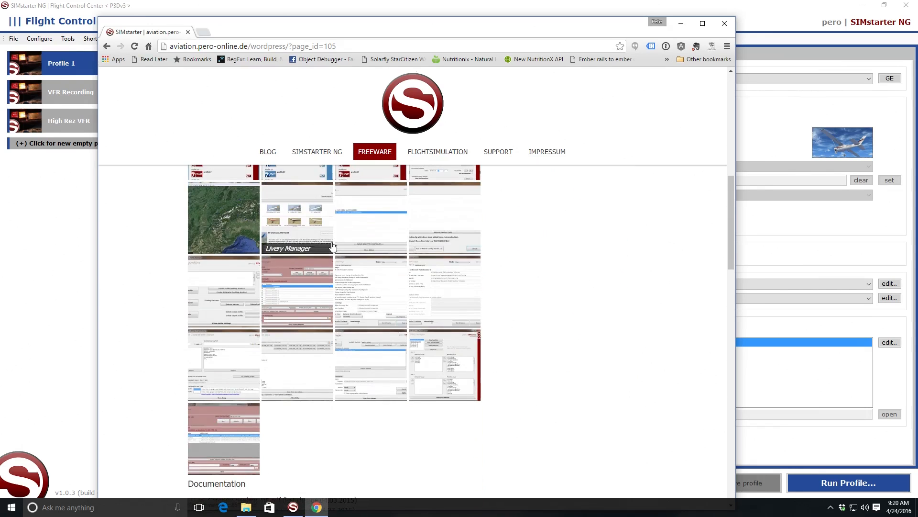
scroll(316, 261, "down", 7)
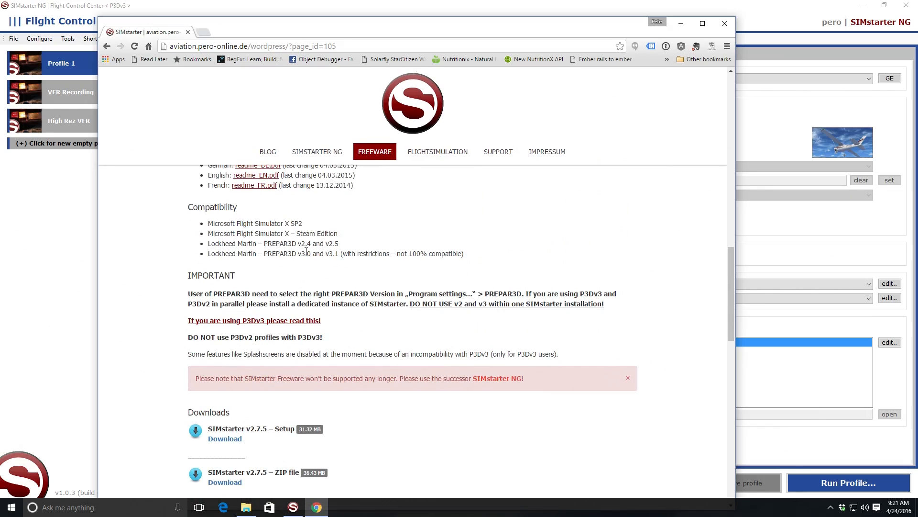
scroll(307, 252, "down", 3)
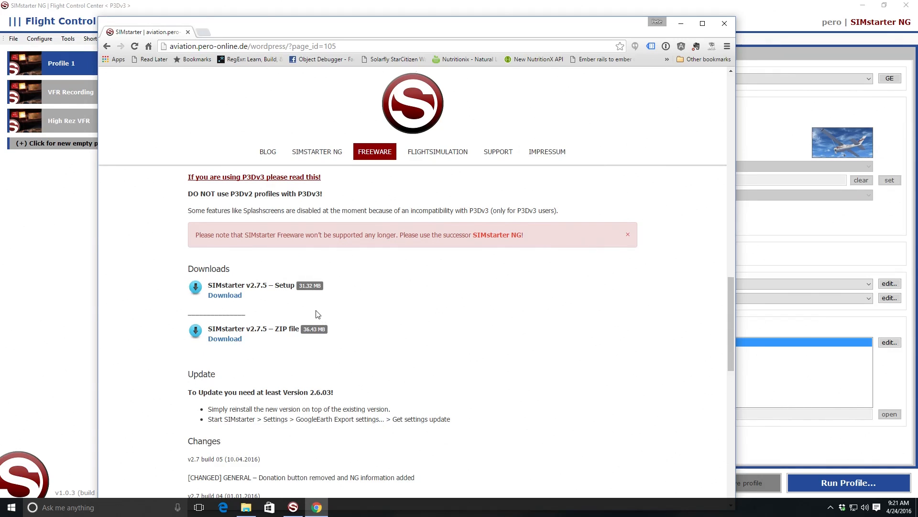
scroll(318, 314, "up", 20)
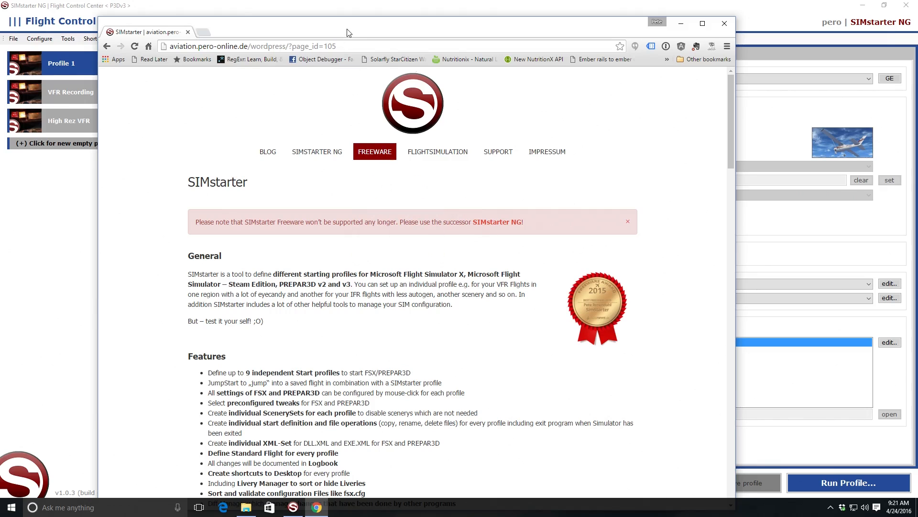
Step: Move the browser window out of the way and select the VFR Recording profile in SIMstarter NG
left_click_drag(348, 32, 917, 125)
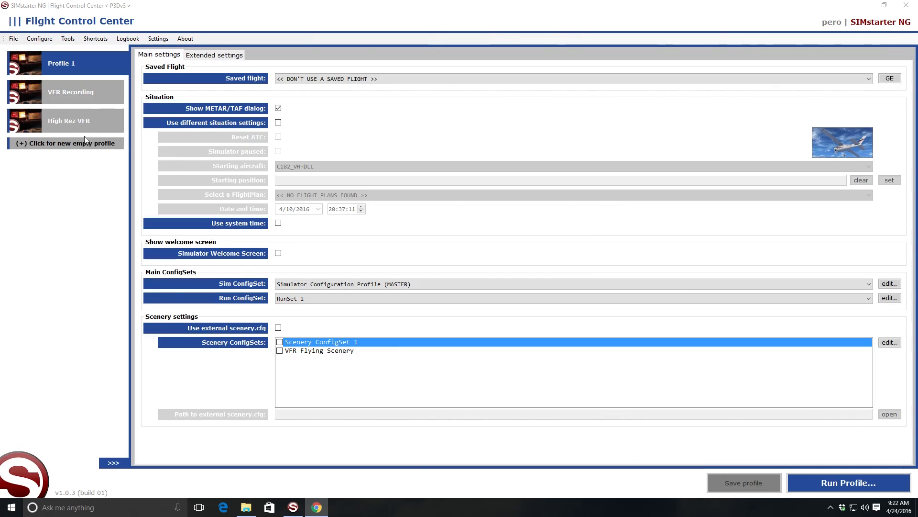
left_click(65, 95)
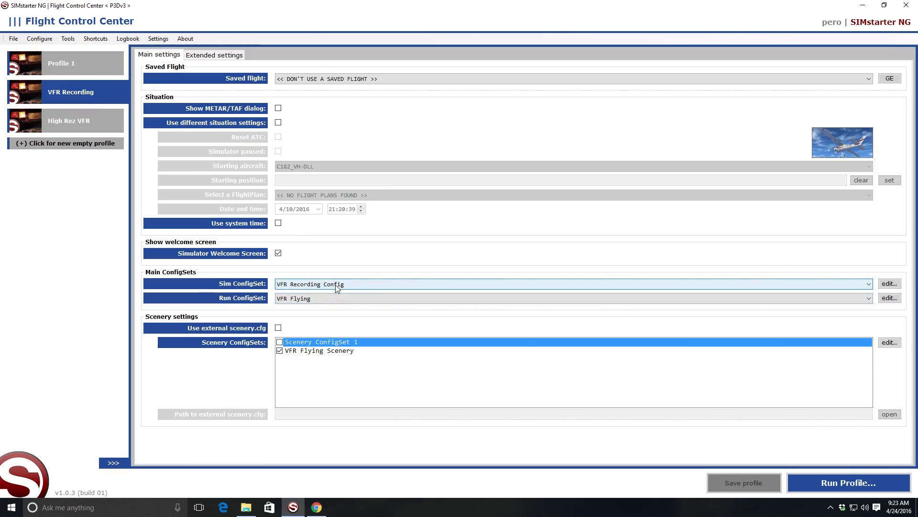
Step: Open the profile's VFR Recording Config simulator set and review its graphics, scenery, lighting and weather settings
left_click(887, 283)
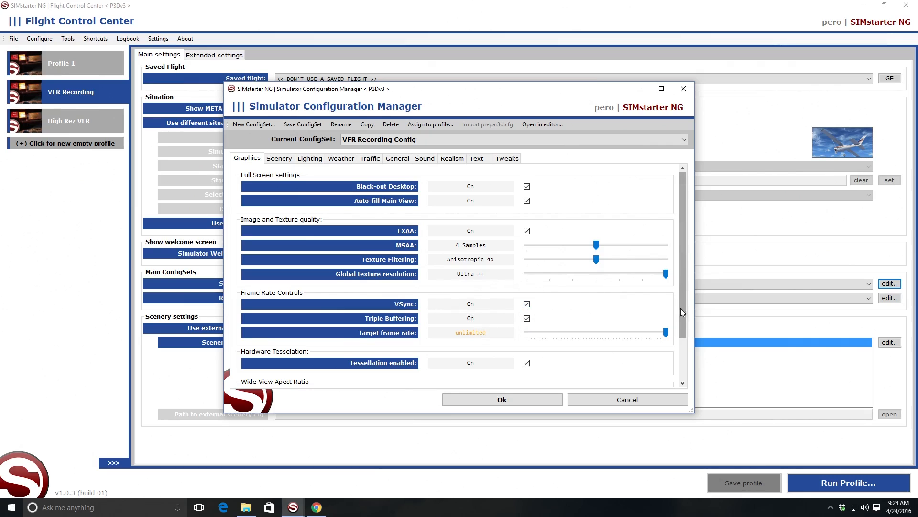
scroll(683, 313, "down", 2)
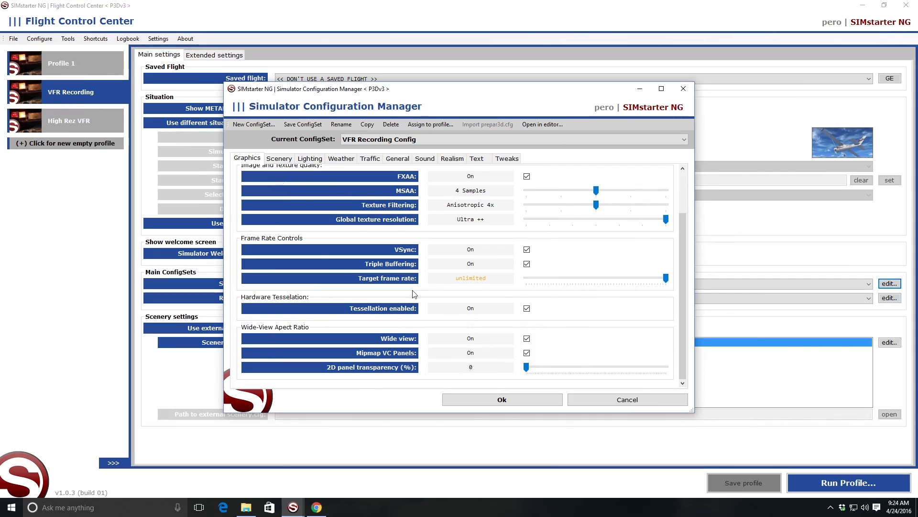
left_click(283, 159)
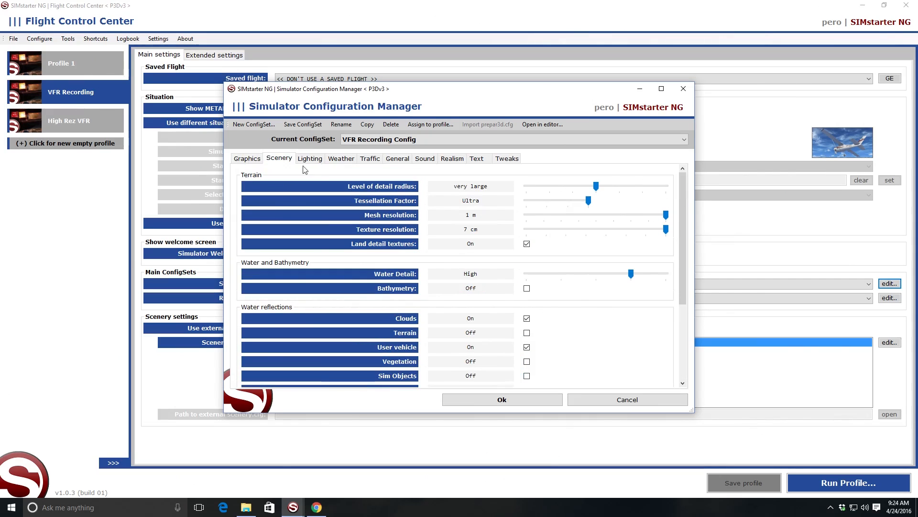
mouse_move(682, 203)
left_mouse_down()
mouse_move(679, 295)
mouse_move(678, 193)
left_mouse_up()
left_click(316, 158)
left_click(342, 159)
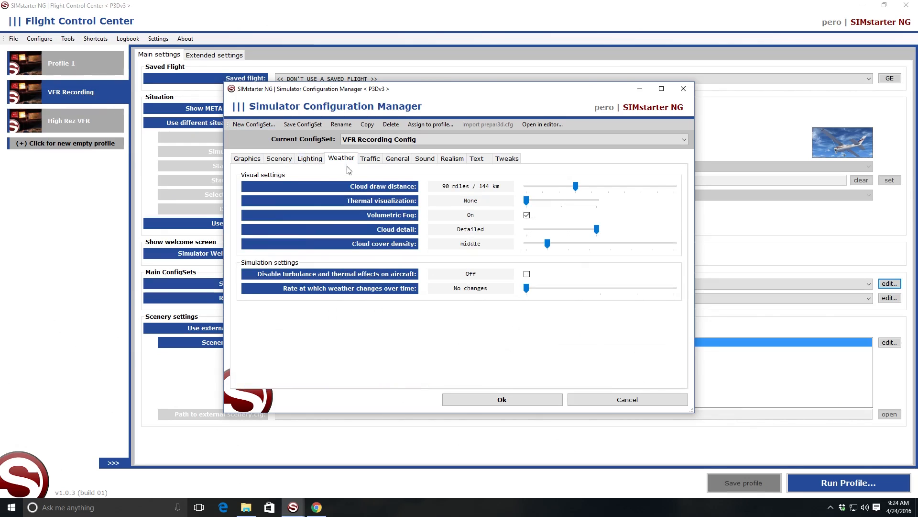
Step: Review the traffic, general, sound and realism settings of VFR Recording Config
left_click(373, 159)
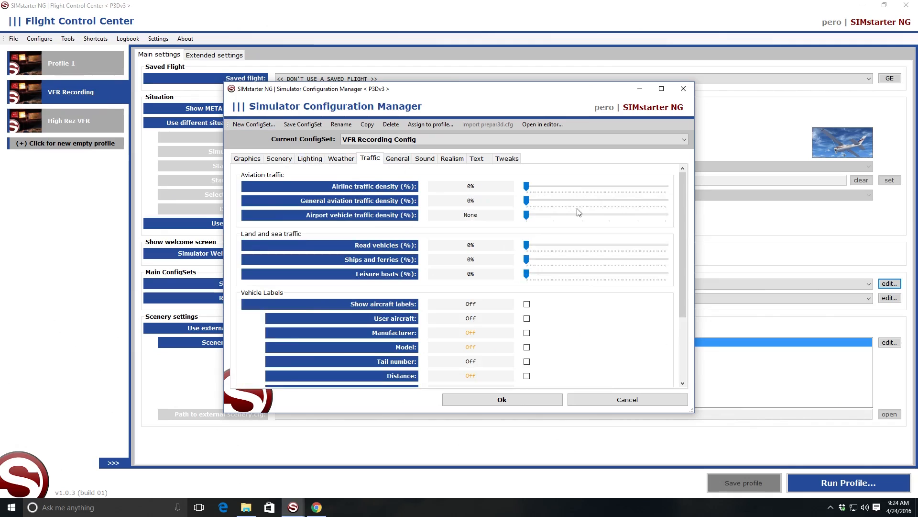
left_click(401, 159)
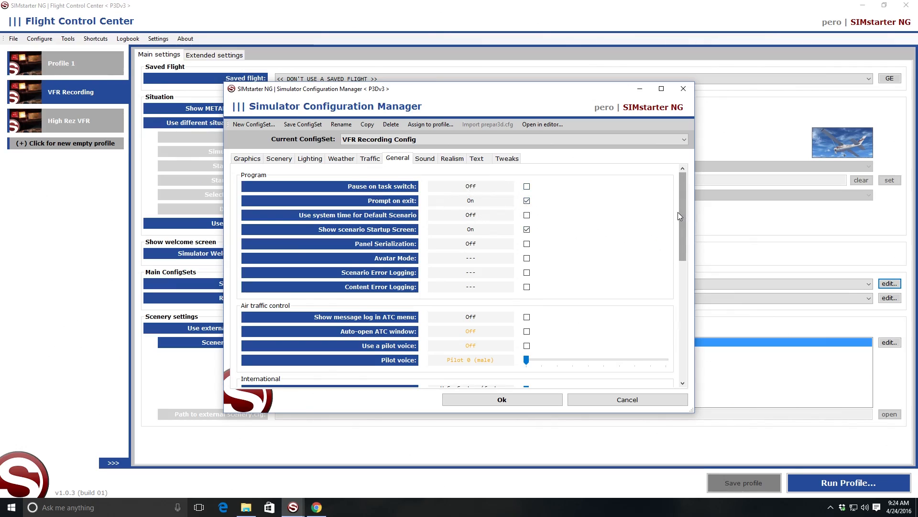
left_click_drag(680, 211, 661, 349)
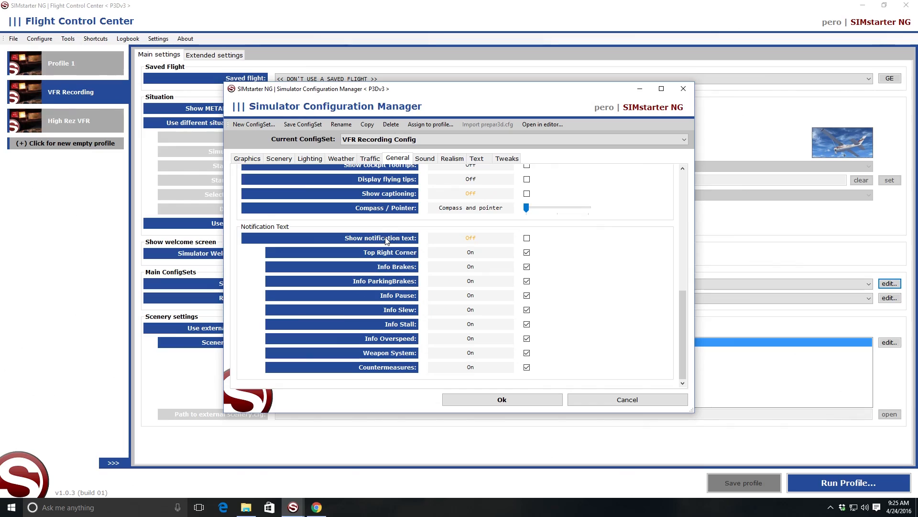
left_click(425, 159)
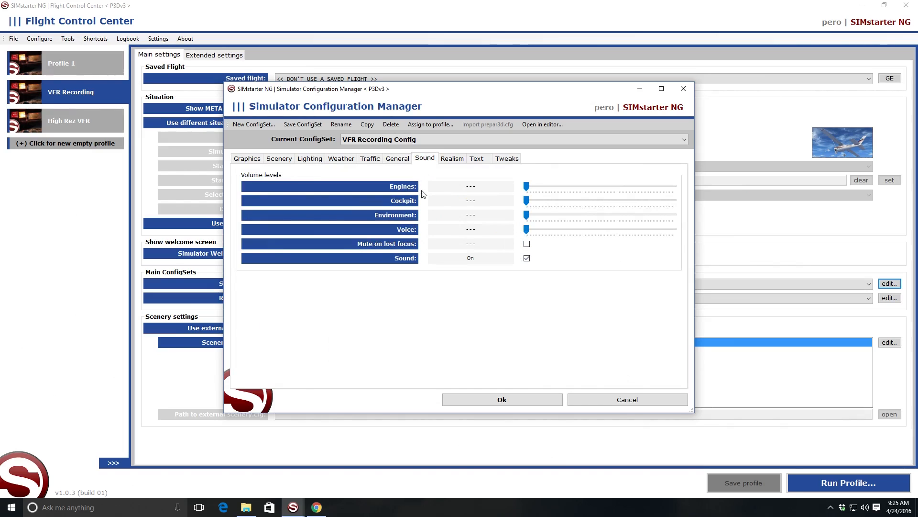
left_click(452, 158)
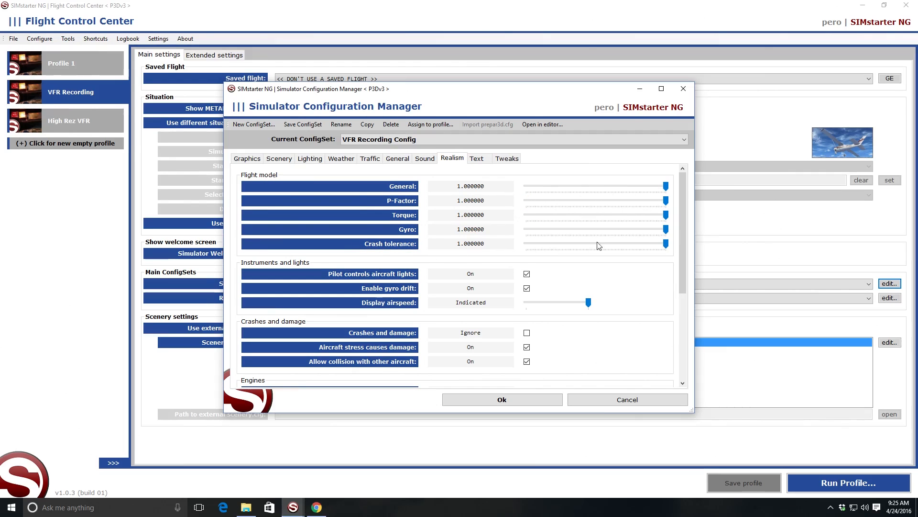
left_click_drag(685, 192, 677, 299)
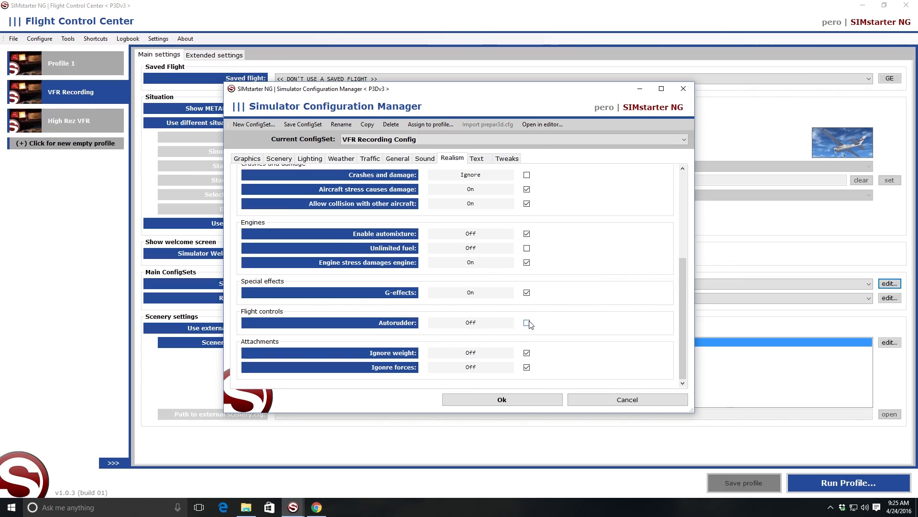
Step: Examine the text colors and performance tweaks of VFR Recording Config, and close the configuration manager without applying changes
left_click(480, 158)
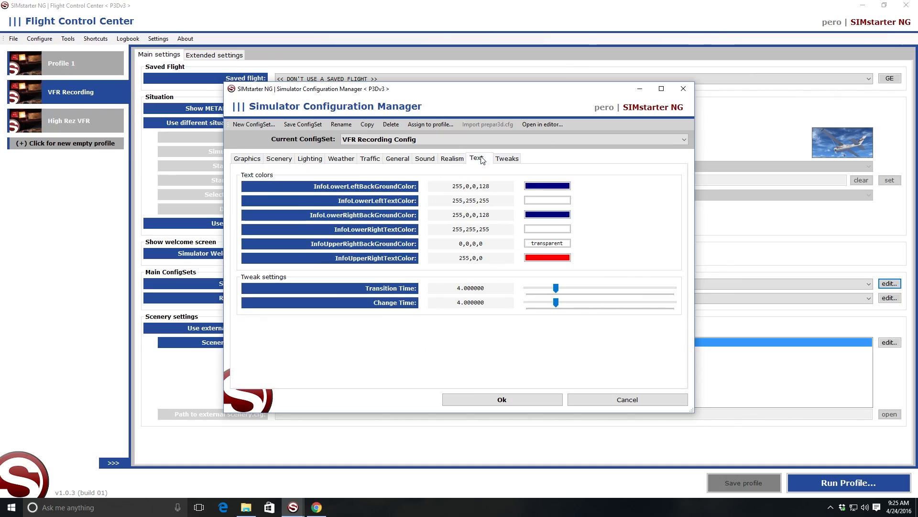
left_click(506, 158)
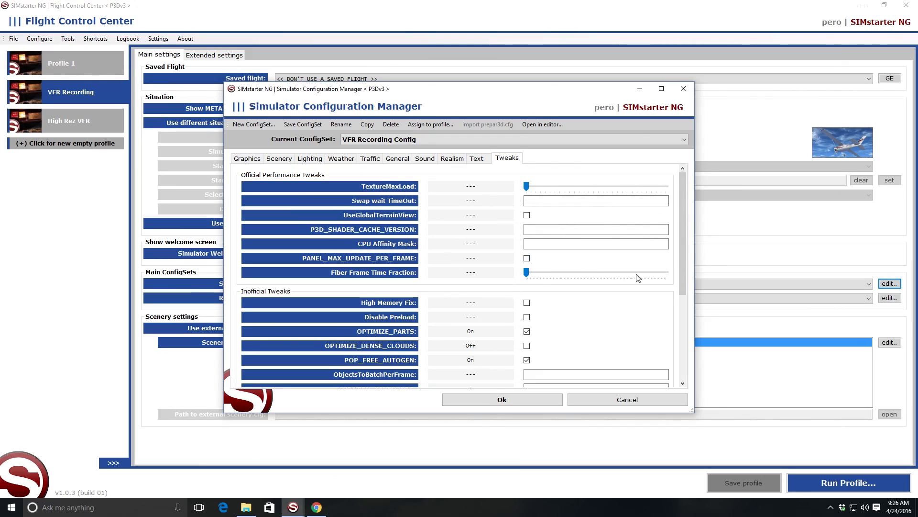
left_click_drag(684, 188, 684, 213)
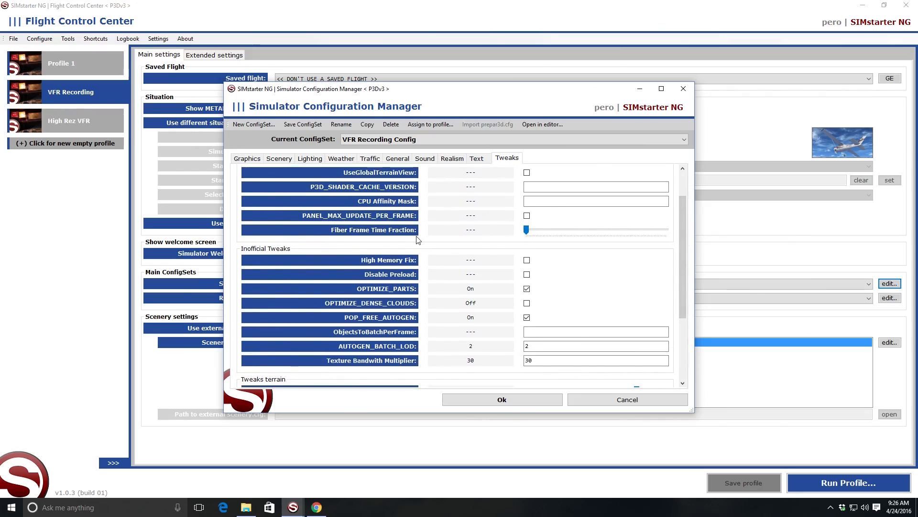
left_click_drag(685, 223, 655, 204)
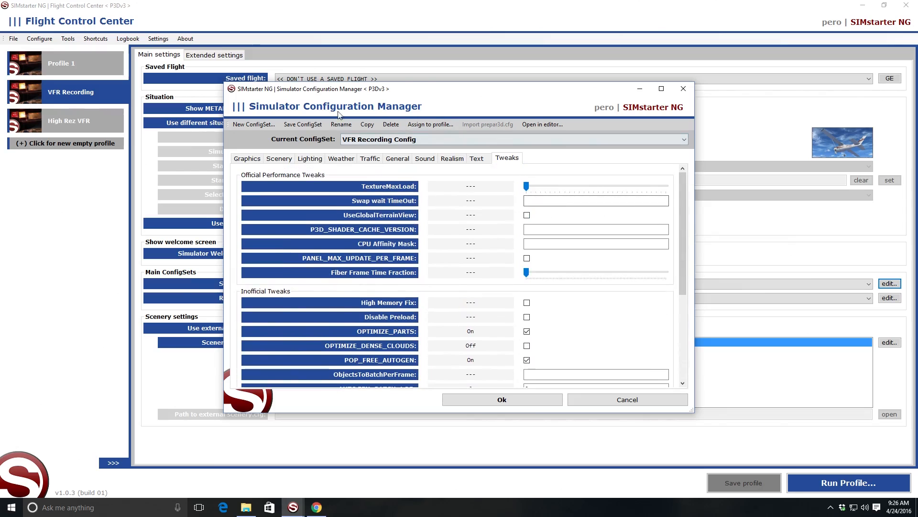
left_click(595, 401)
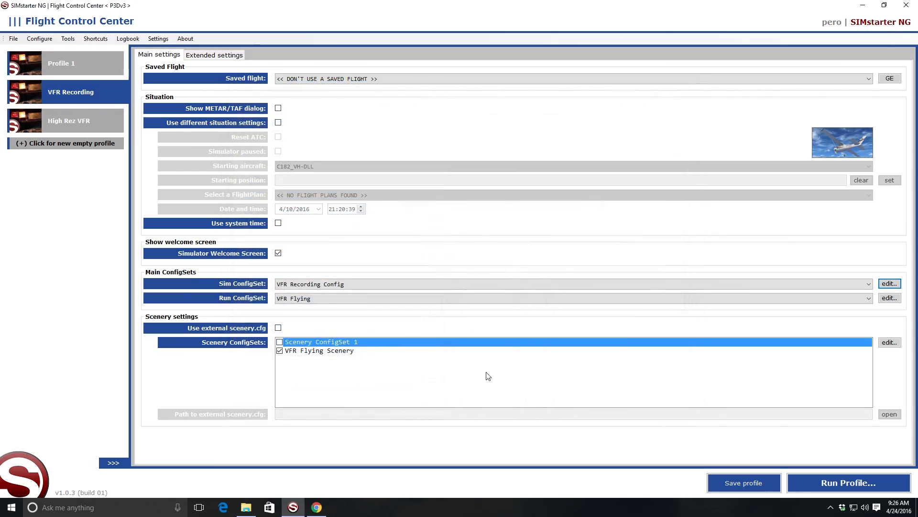
Step: Inspect the VFR Flying run list and the available file operations such as <copy>, and leave the Run Manager without adding anything
left_click(890, 298)
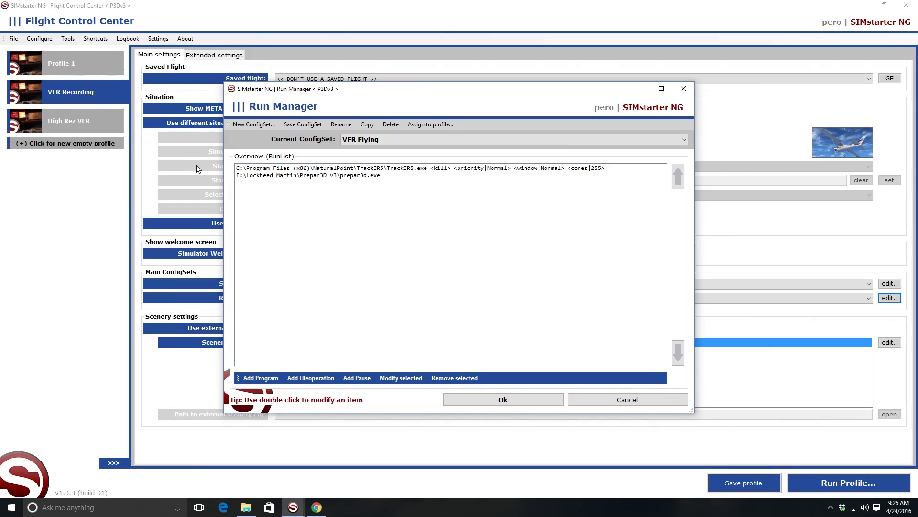
left_click(300, 381)
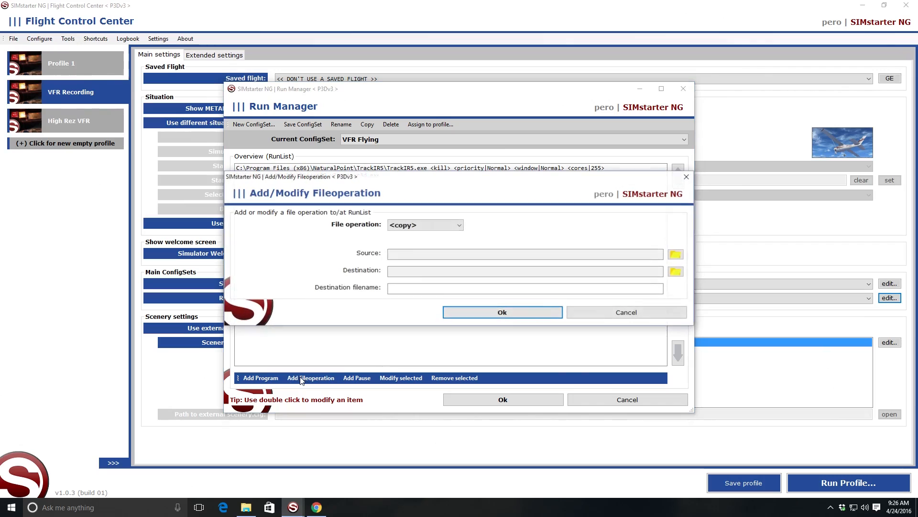
left_click(458, 226)
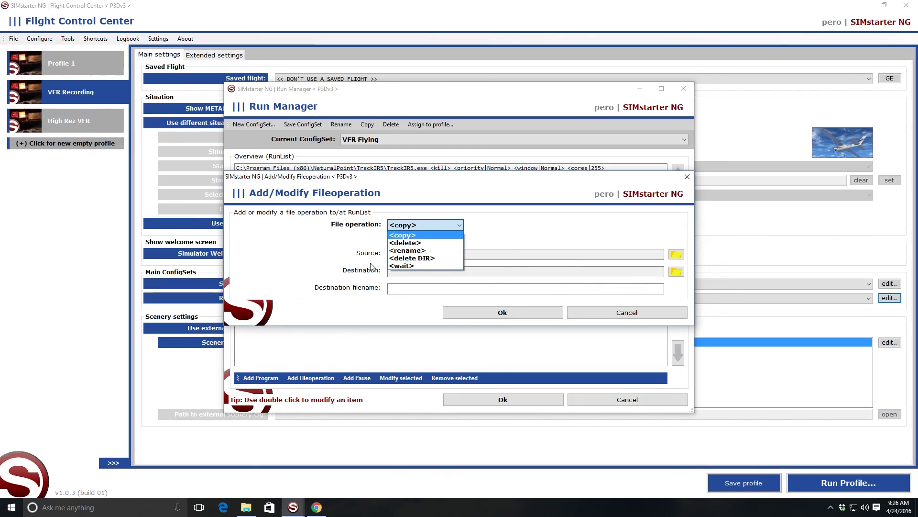
left_click(402, 235)
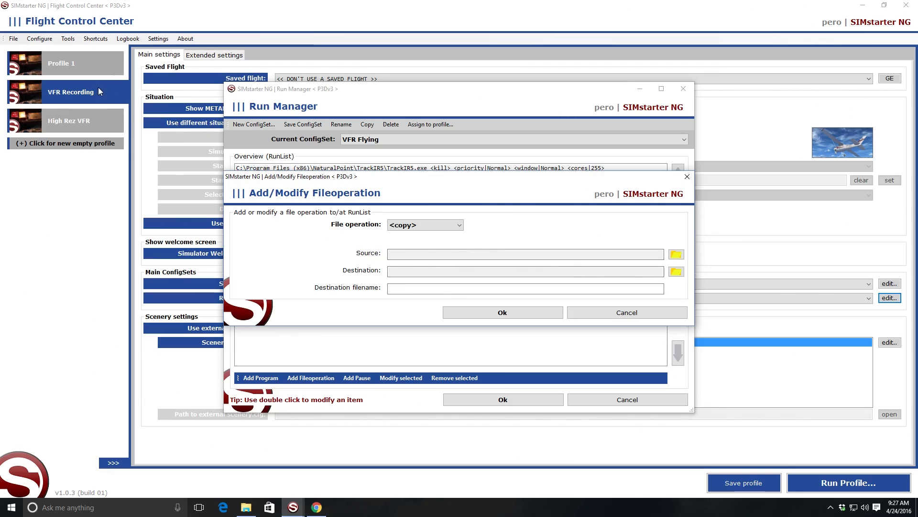
left_click(598, 316)
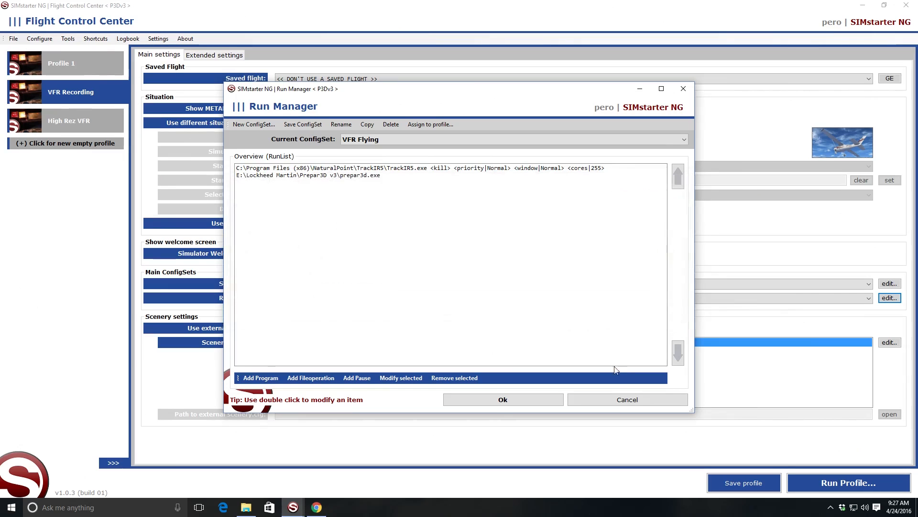
left_click(621, 401)
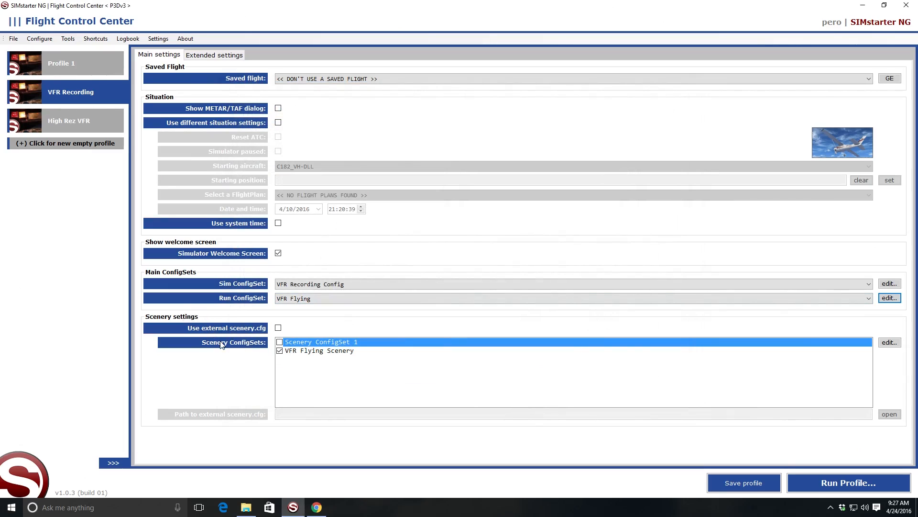
Step: Review the VFR Flying Scenery set, the scenery set overview and the scenery.cfg entries, and leave the Scenery Manager without applying changes
left_click(332, 355)
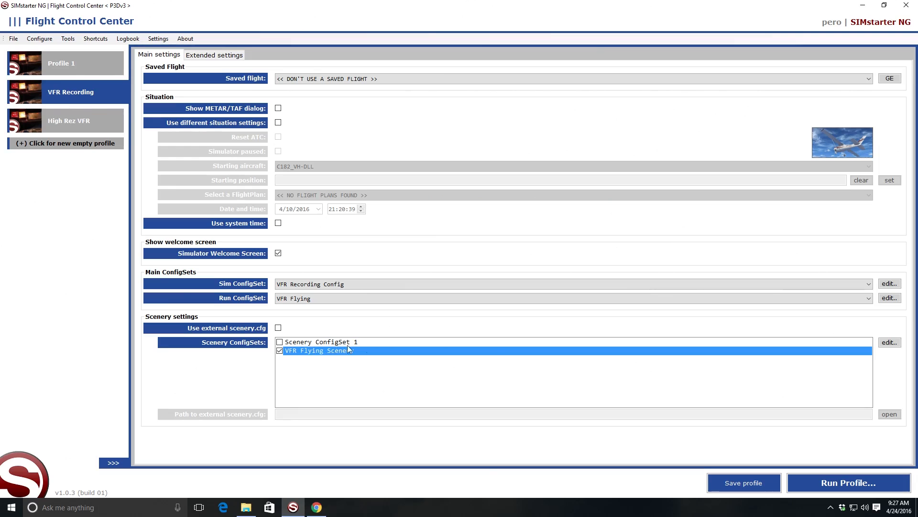
left_click(886, 343)
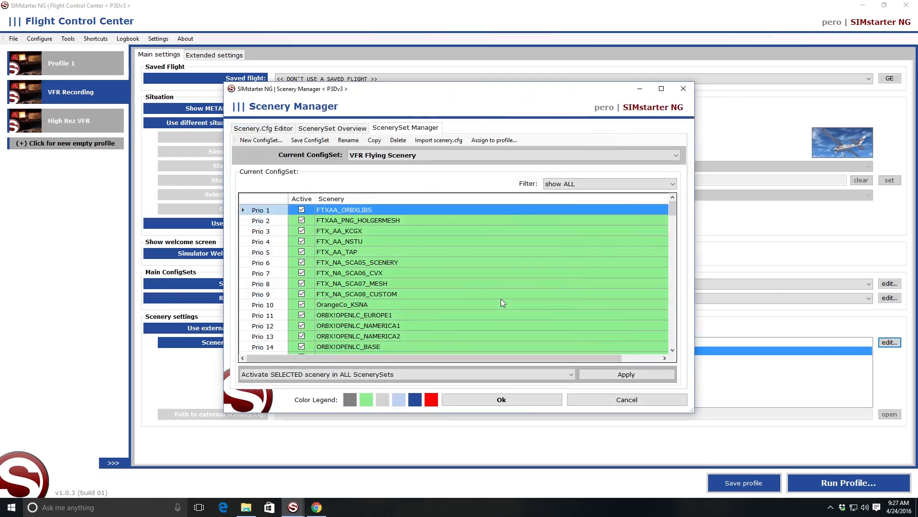
mouse_move(672, 210)
left_mouse_down()
mouse_move(670, 242)
mouse_move(662, 200)
left_mouse_up()
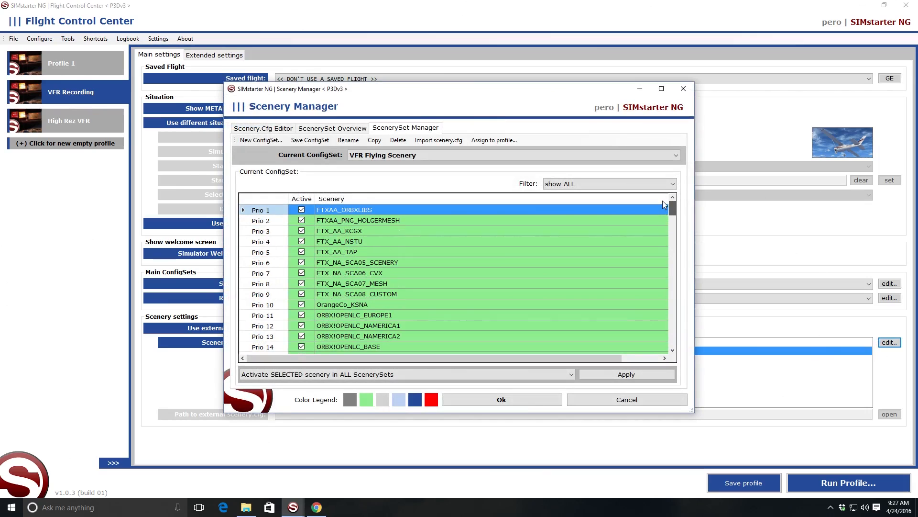
left_click(336, 128)
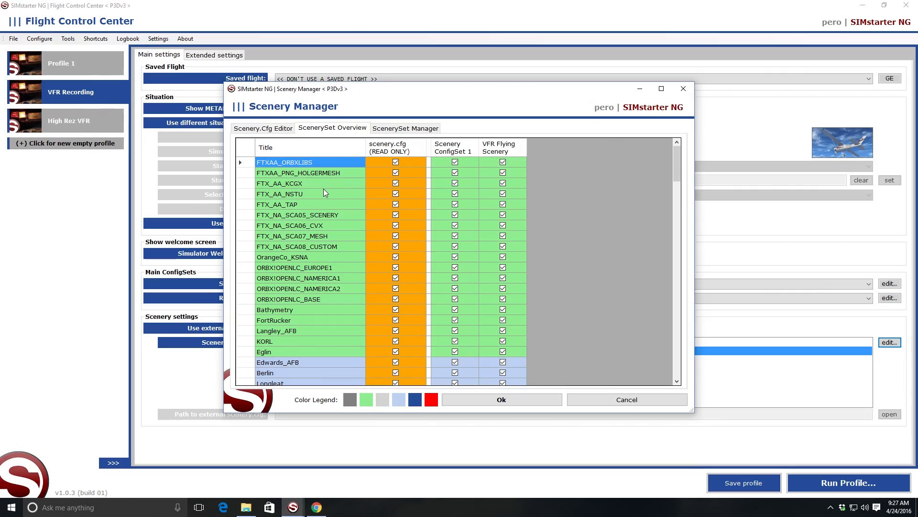
left_click(273, 128)
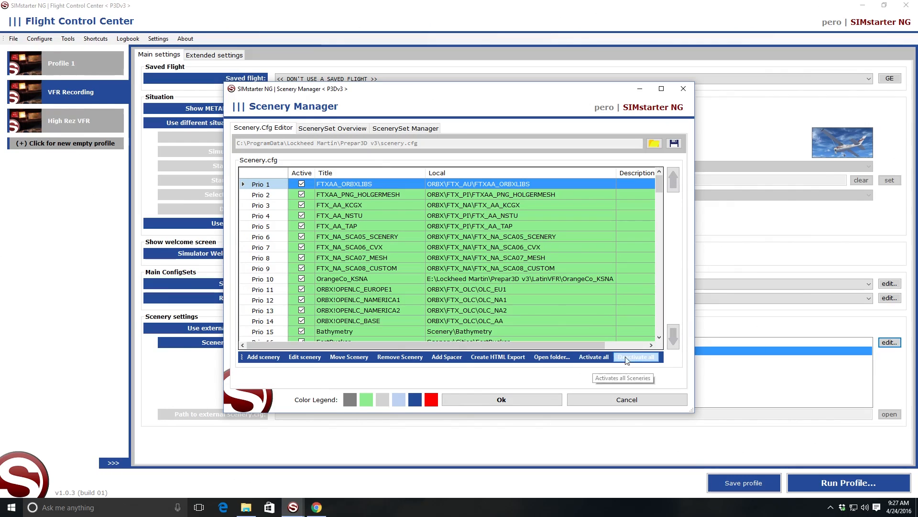
left_click(606, 399)
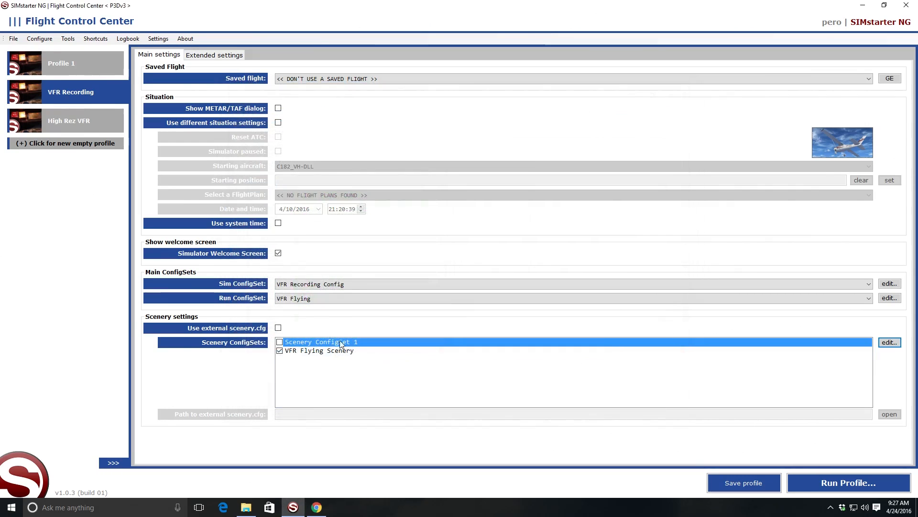
Step: Inspect the add-ons in EXE.XML ConfigSet 1 and DLL.XML ConfigSet 1 among the profile's extended settings, without applying changes
left_click(208, 58)
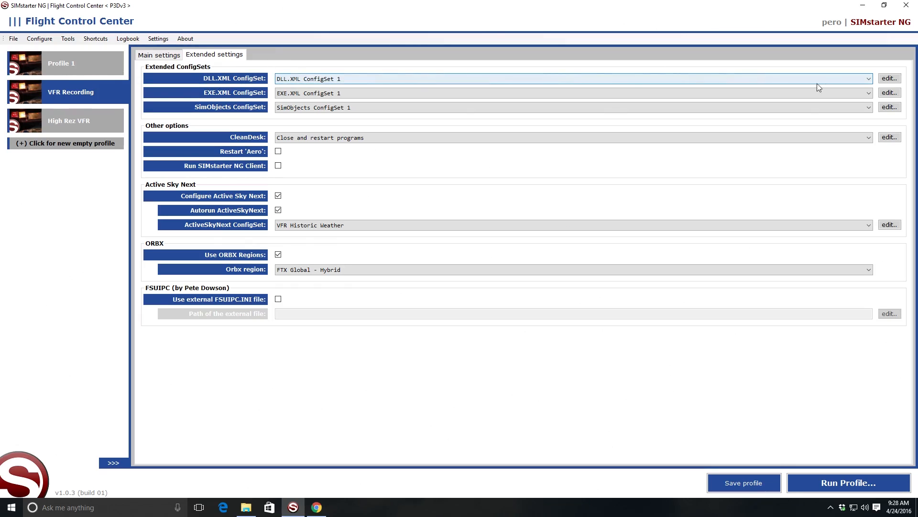
left_click(891, 95)
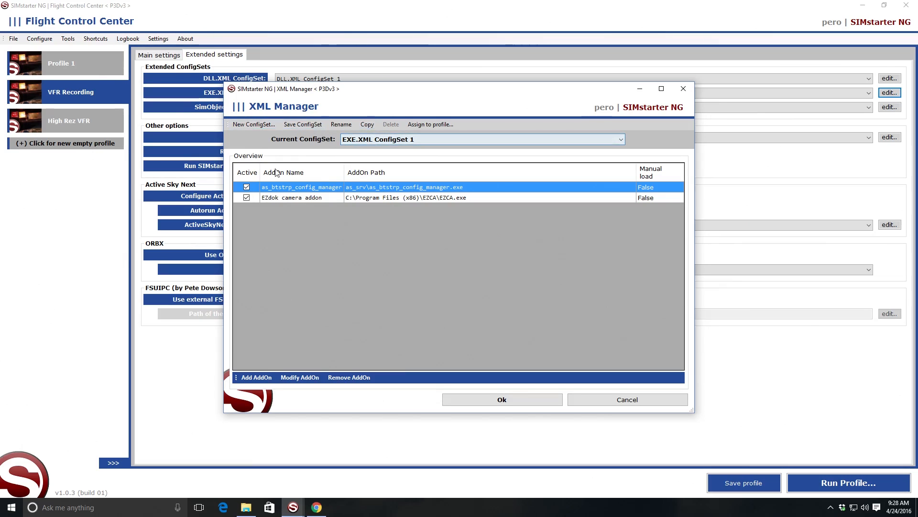
left_click(575, 400)
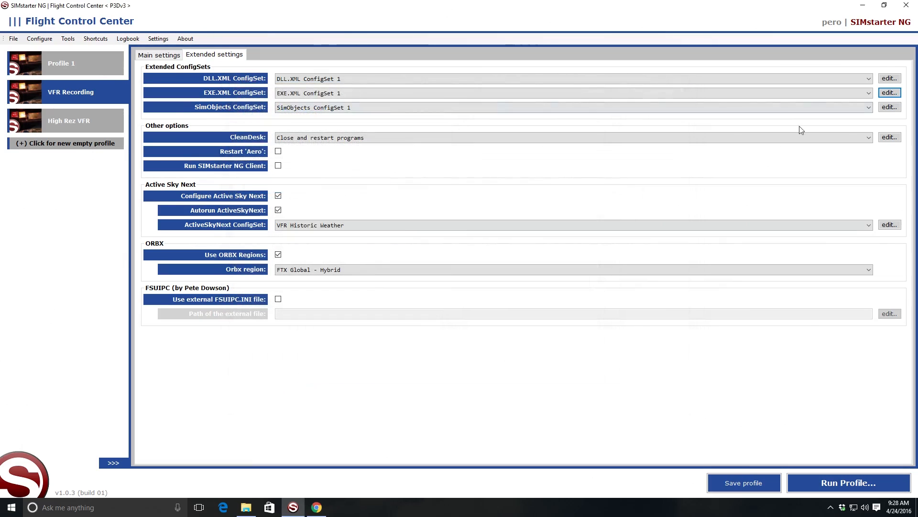
left_click(889, 79)
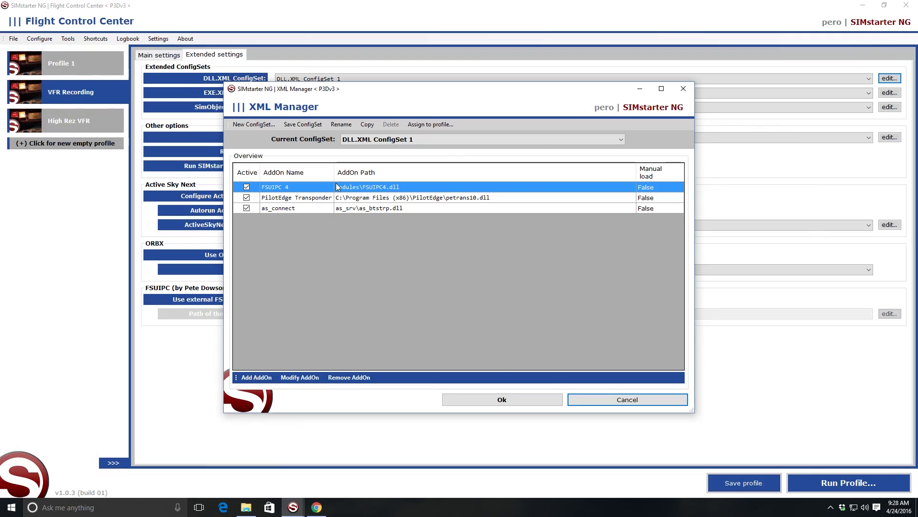
left_click(618, 401)
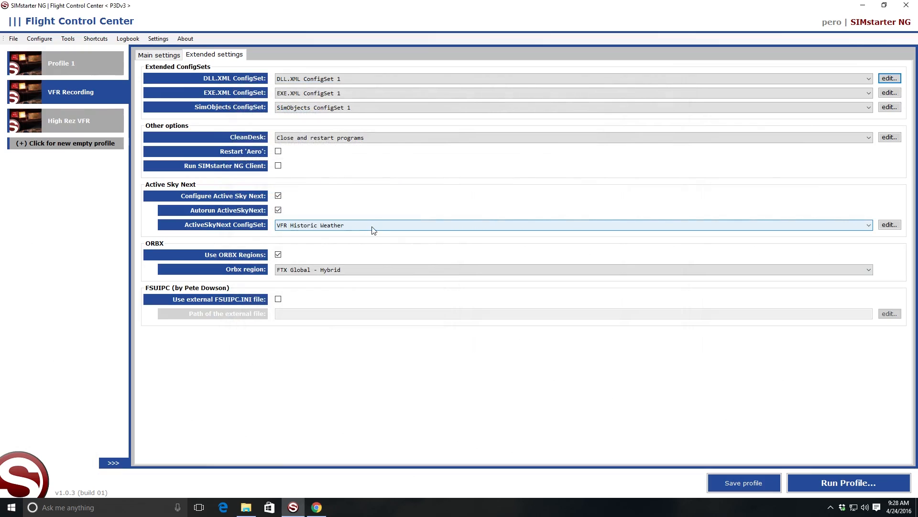
Step: Review the programs handled by CleanDesk and how to add another one, and leave the Clean Desk Manager without changes
left_click(888, 136)
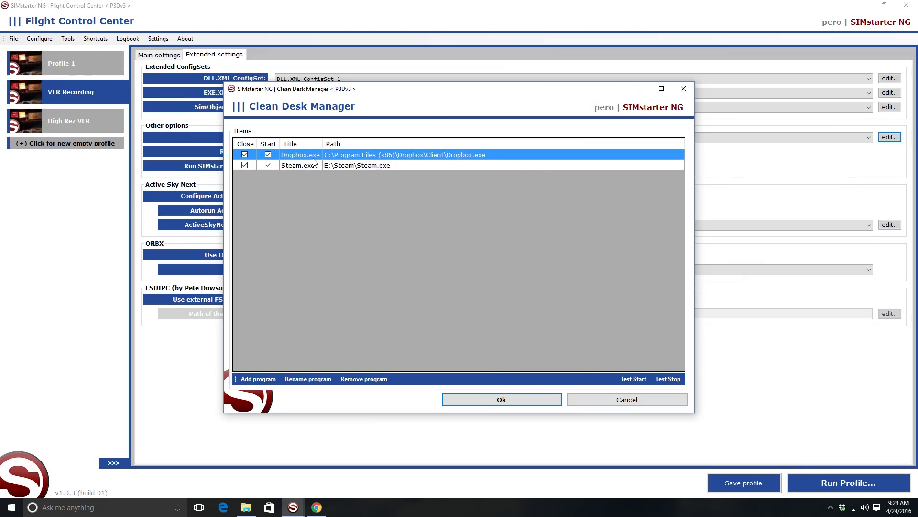
left_click(244, 154)
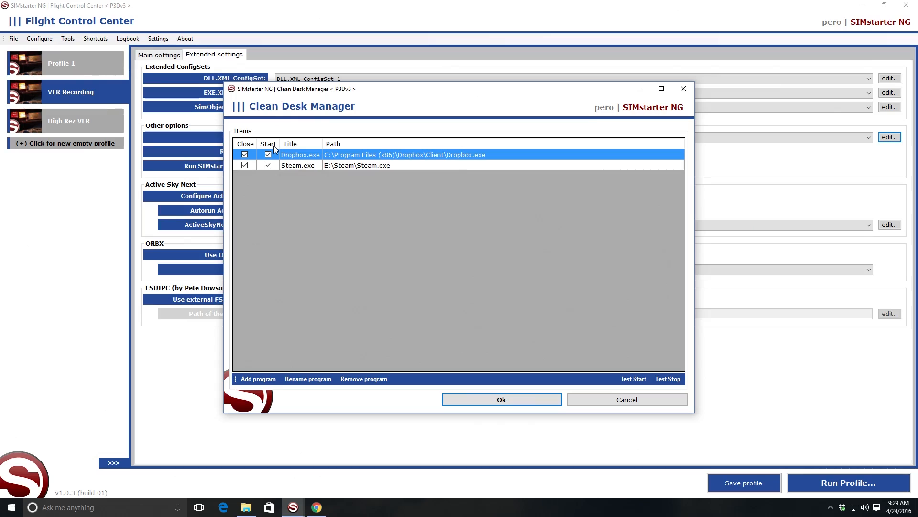
left_click(261, 381)
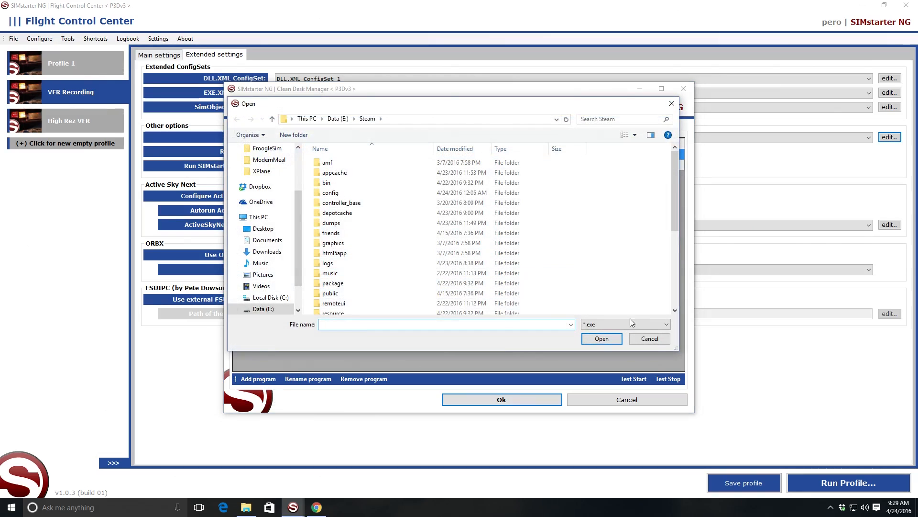
left_click(650, 338)
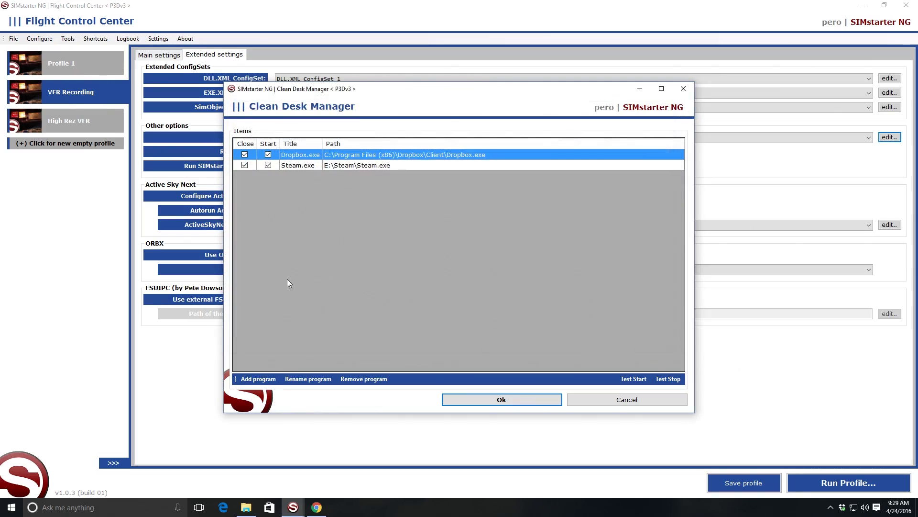
left_click(596, 403)
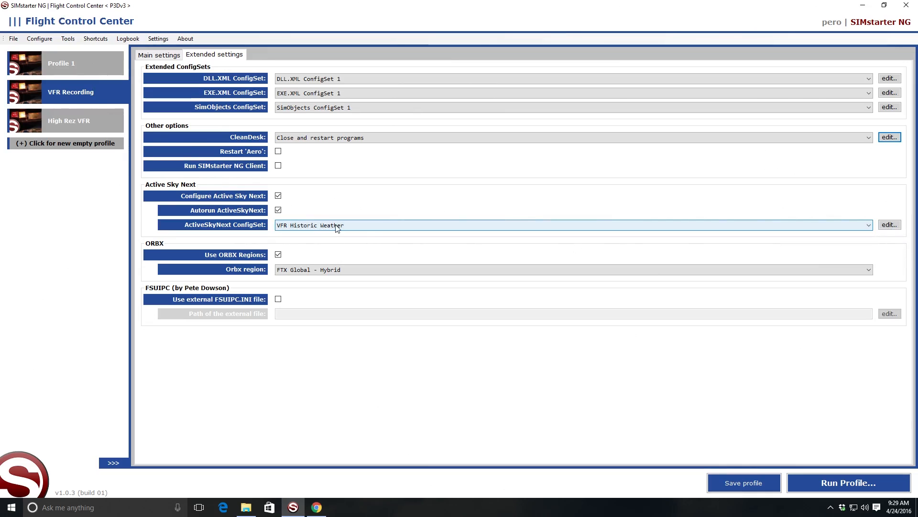
Step: Check the available ActiveSkyNext ConfigSets and review the general, cloud, wind and visibility options of VFR Historic Weather
left_click(801, 229)
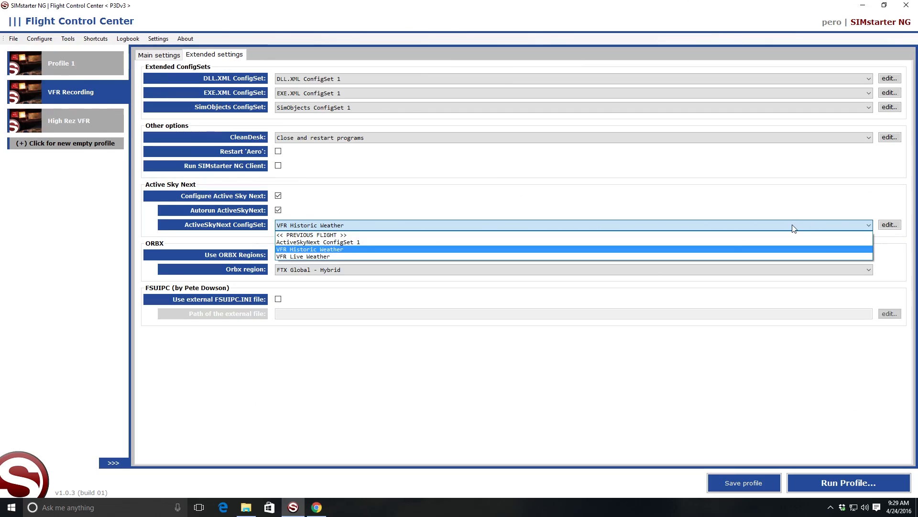
left_click(358, 189)
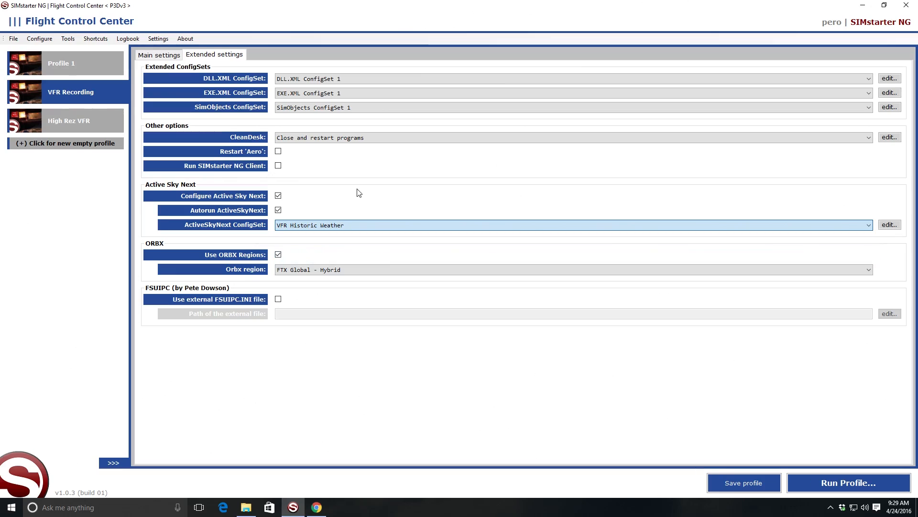
left_click(889, 225)
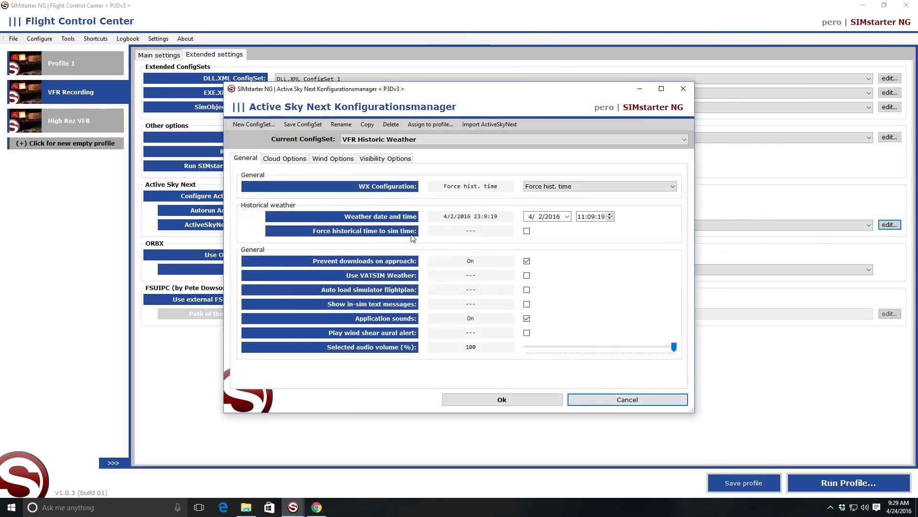
left_click(293, 159)
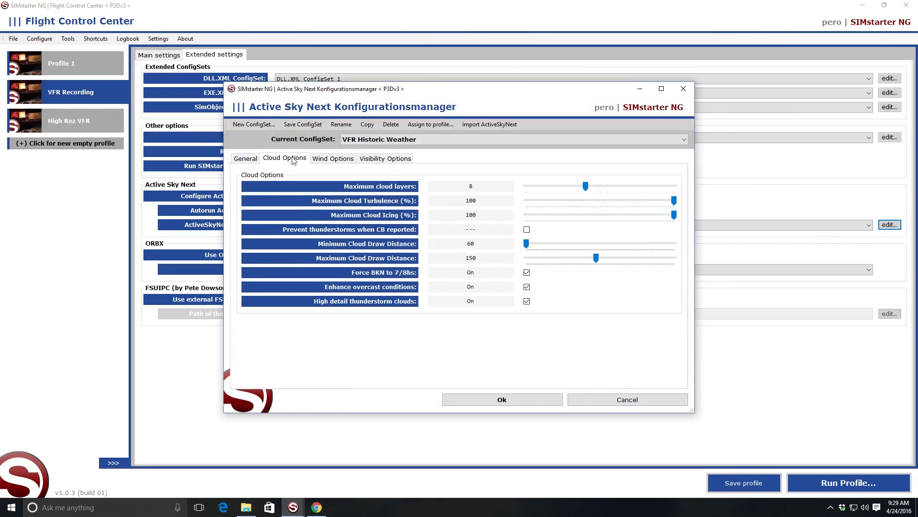
left_click(334, 162)
left_click(385, 161)
left_click(333, 160)
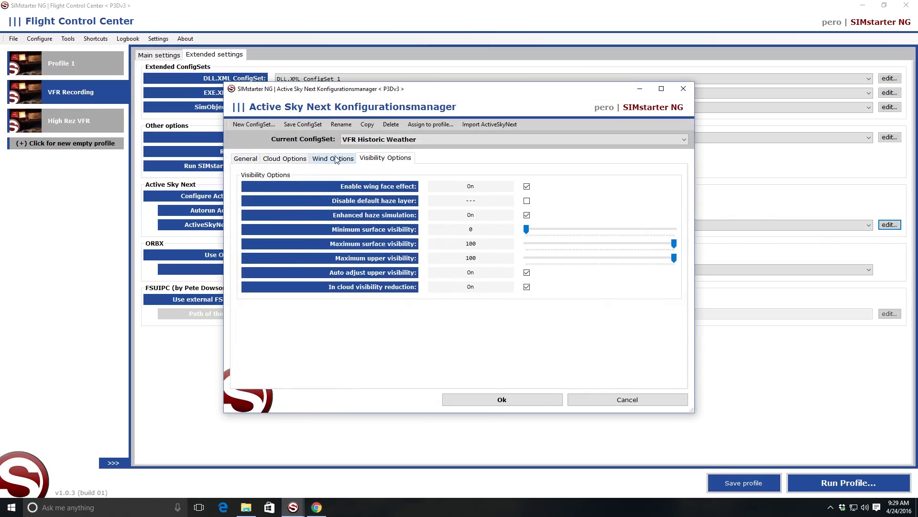
left_click(285, 160)
left_click(246, 160)
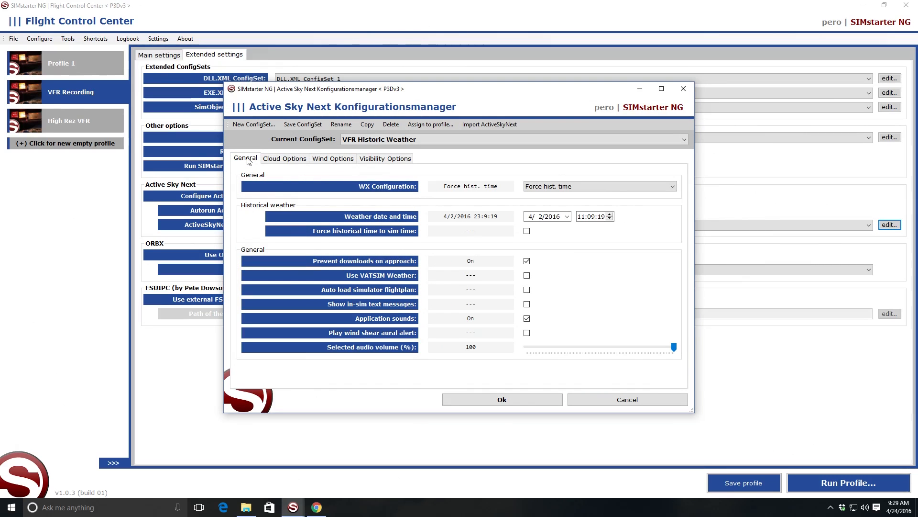
left_click(333, 164)
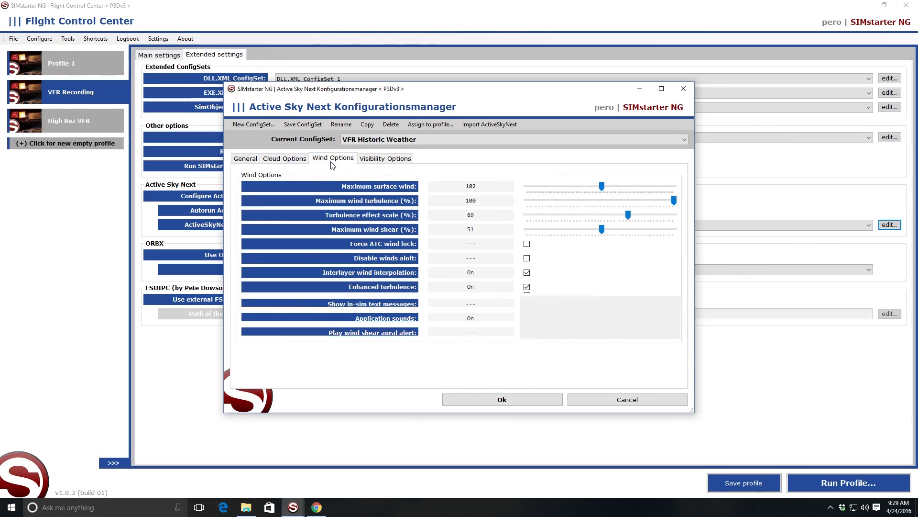
left_click(385, 159)
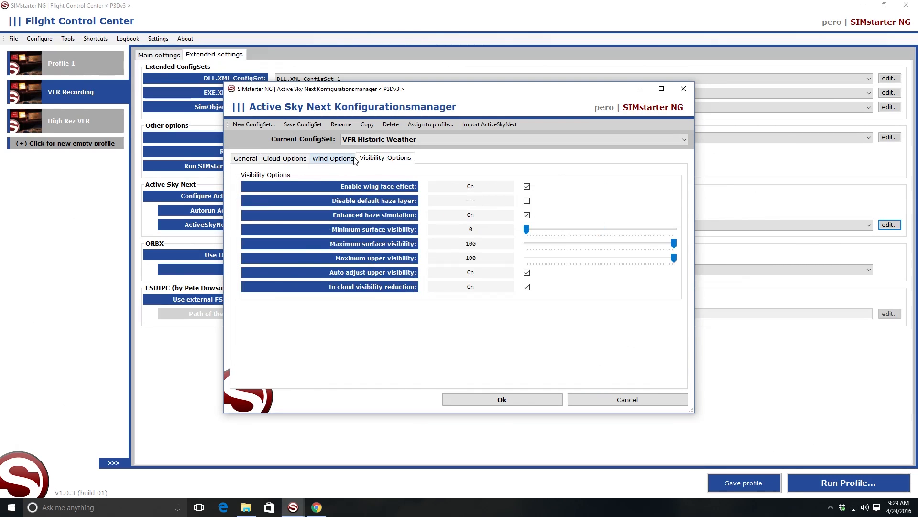
left_click(317, 159)
Step: Enable forcing historical time to sim time in the VFR Historic Weather set and save the change
left_click(244, 158)
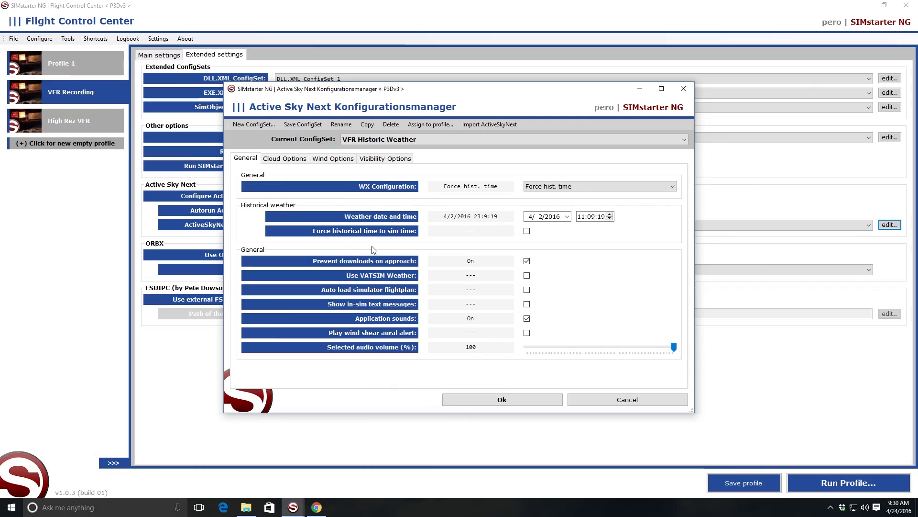
left_click(526, 231)
left_click(530, 399)
left_click(423, 287)
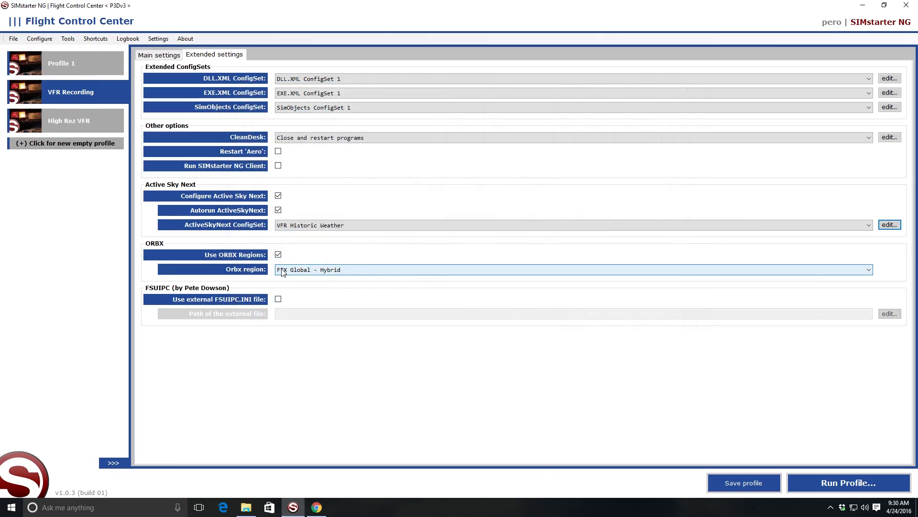
Step: Examine the Orbx region choices for the profile, keeping FTX Global - Hybrid
left_click(867, 269)
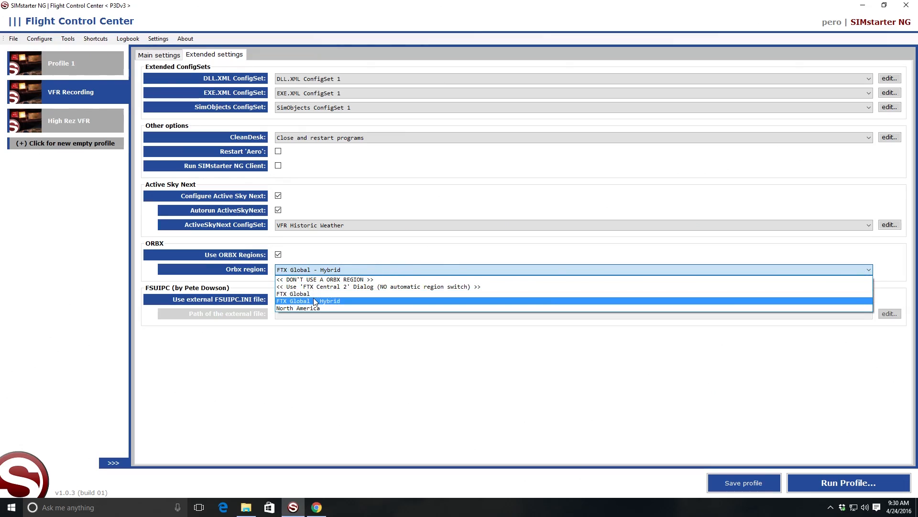
left_click(332, 243)
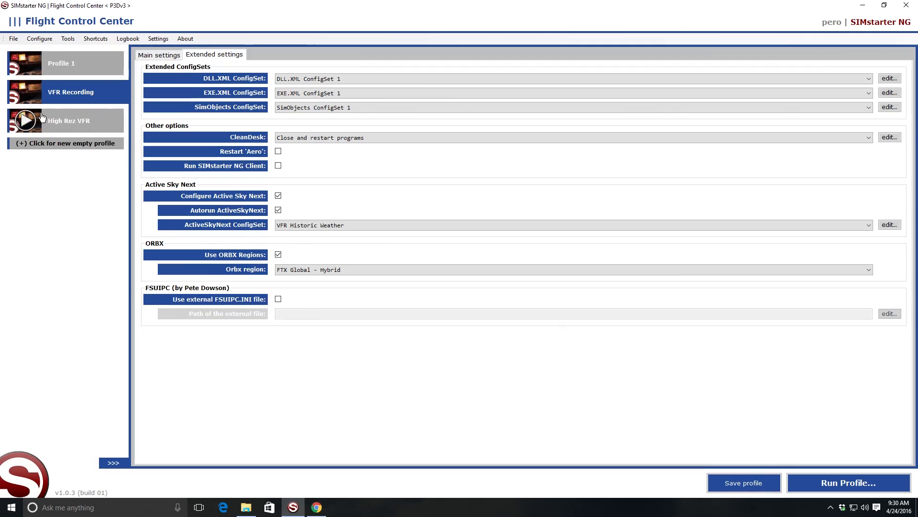
Step: Save the VFR Recording profile's changes while switching to the High Rez VFR profile, and return to VFR Recording
left_click(59, 123)
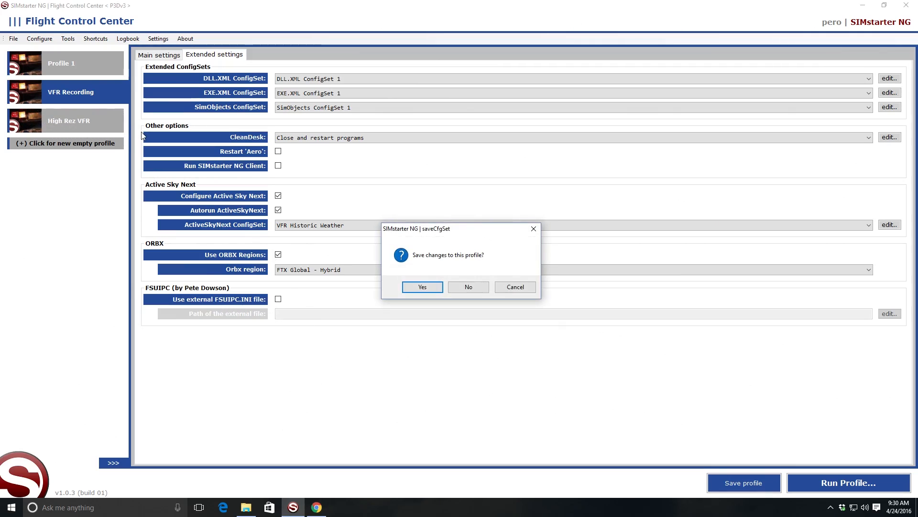
left_click(404, 287)
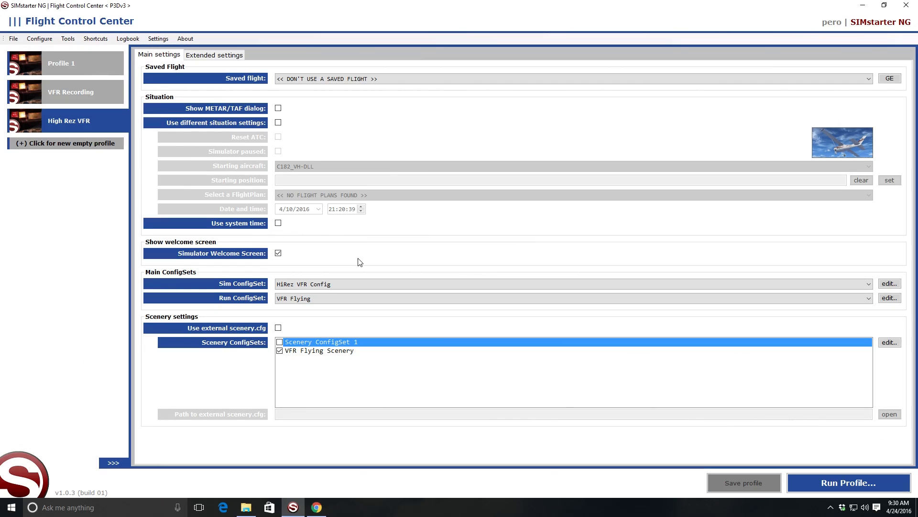
left_click(80, 96)
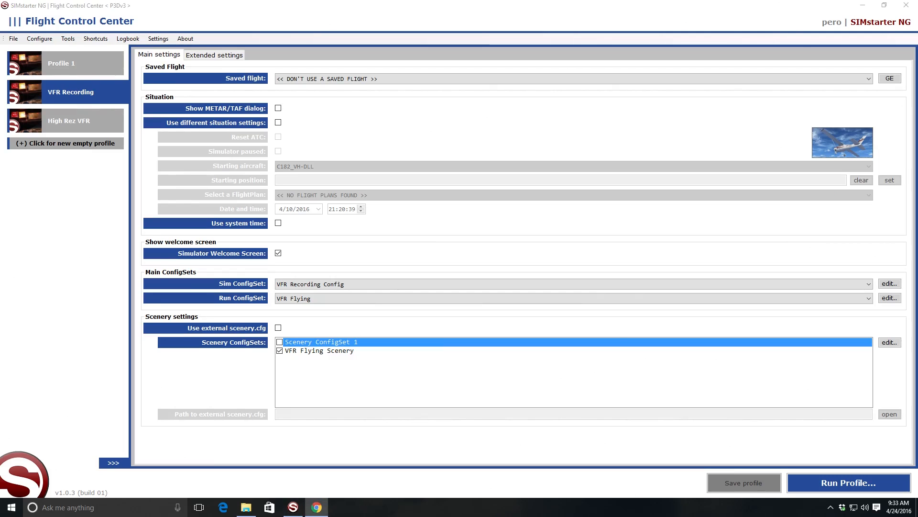
Step: In Chrome, look up where to buy SIMstarter NG, open the Aerosoft Shop's English USA product page, and close the browser
left_click_drag(917, 163, 376, 70)
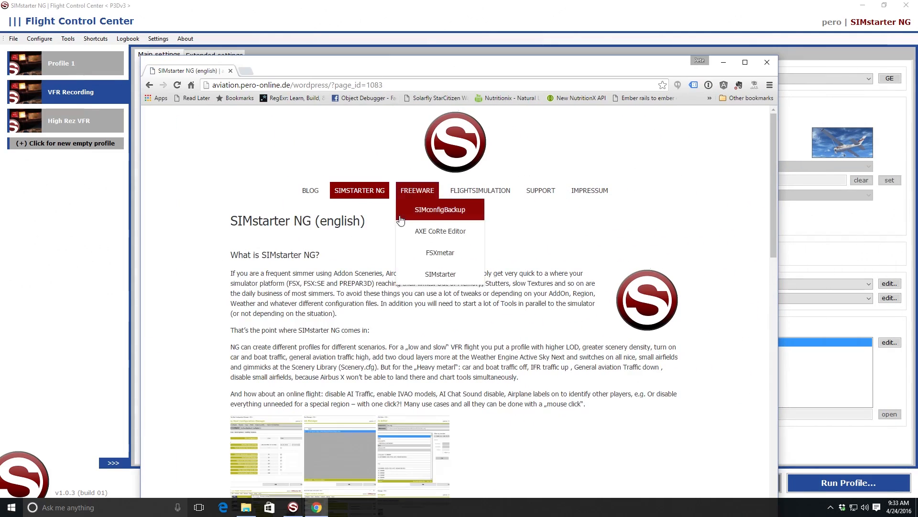
scroll(351, 253, "down", 15)
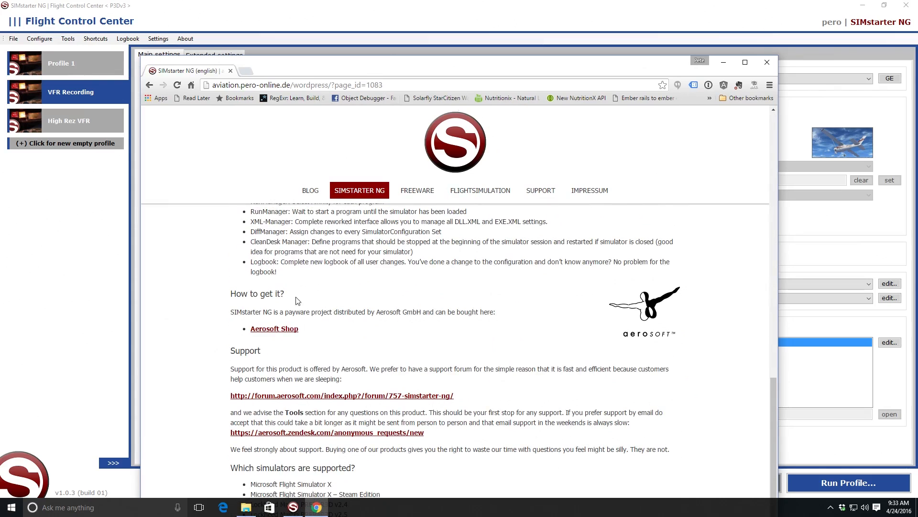
left_click(285, 330)
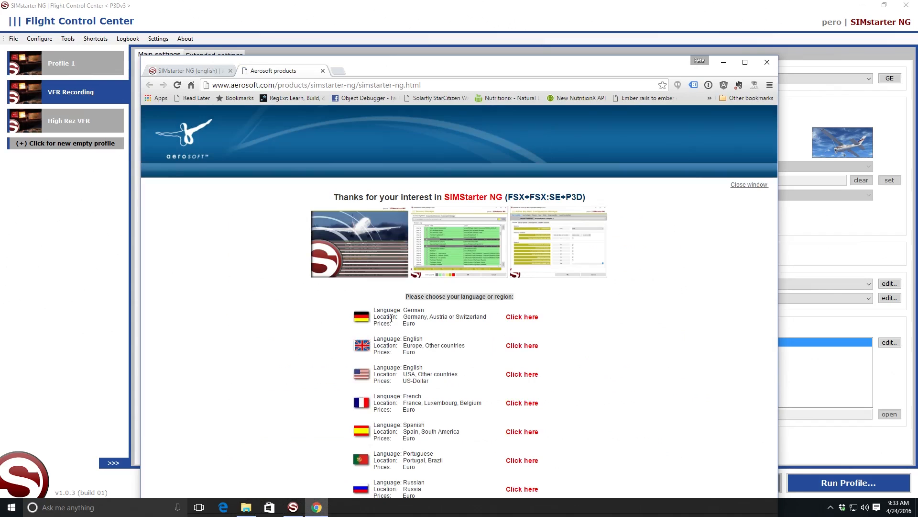
left_click(519, 374)
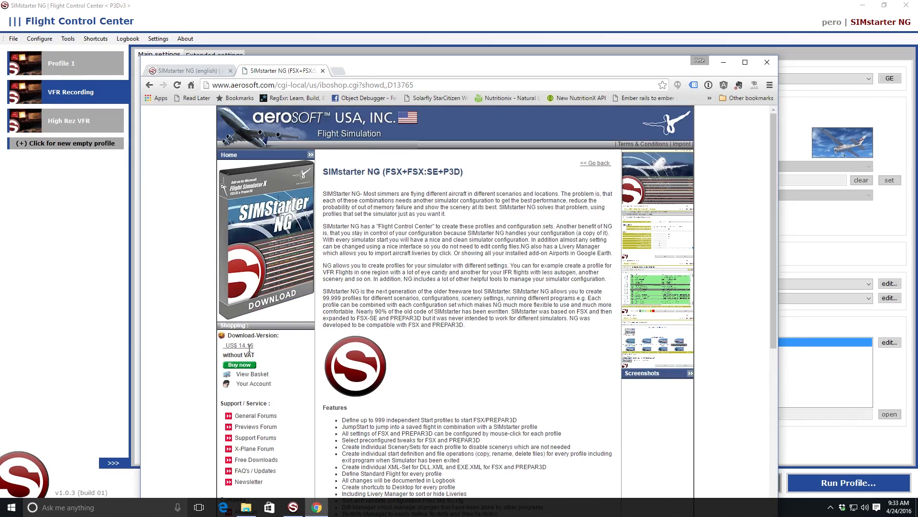
left_click(773, 63)
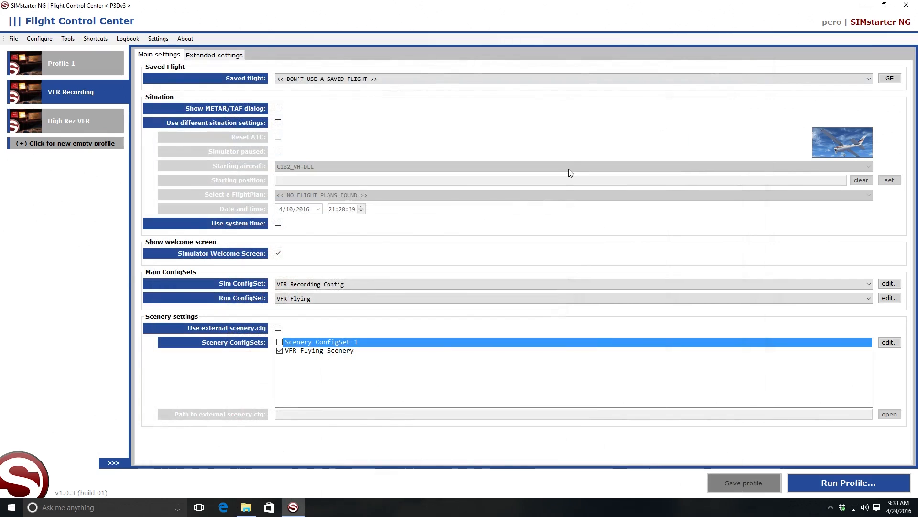